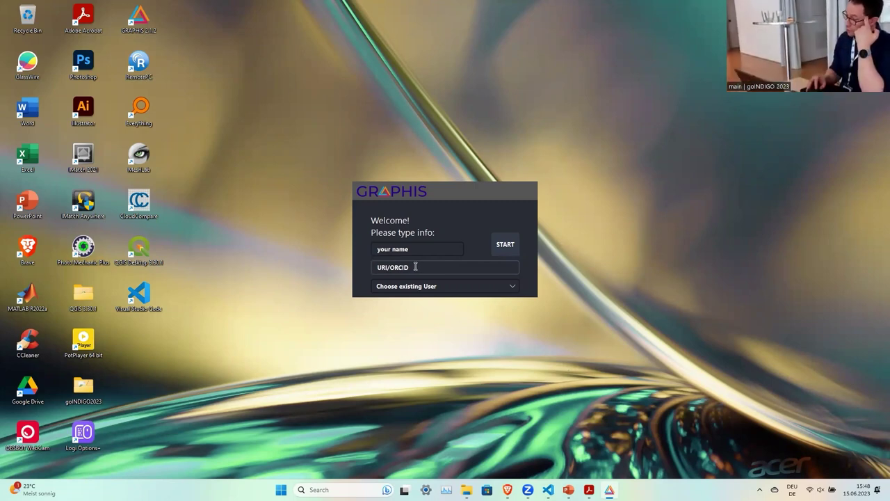
- Start GRAPHIS with the existing user profile and maximize its main window
click(511, 286)
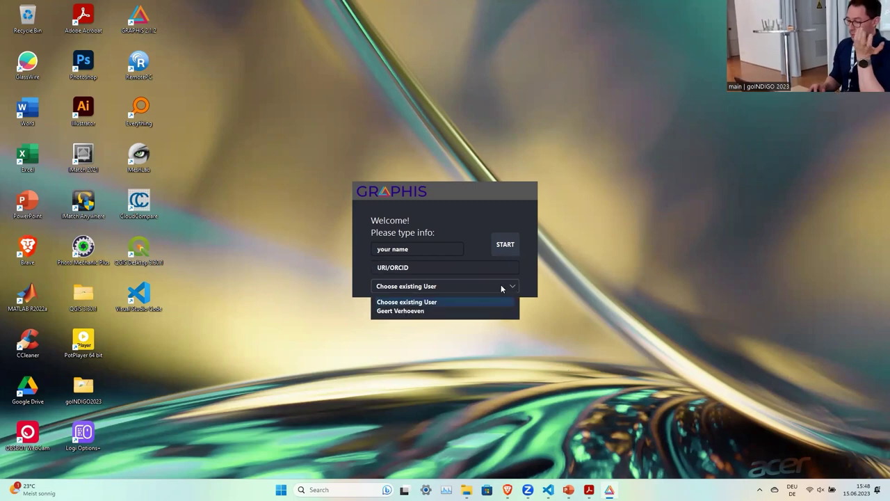
click(444, 311)
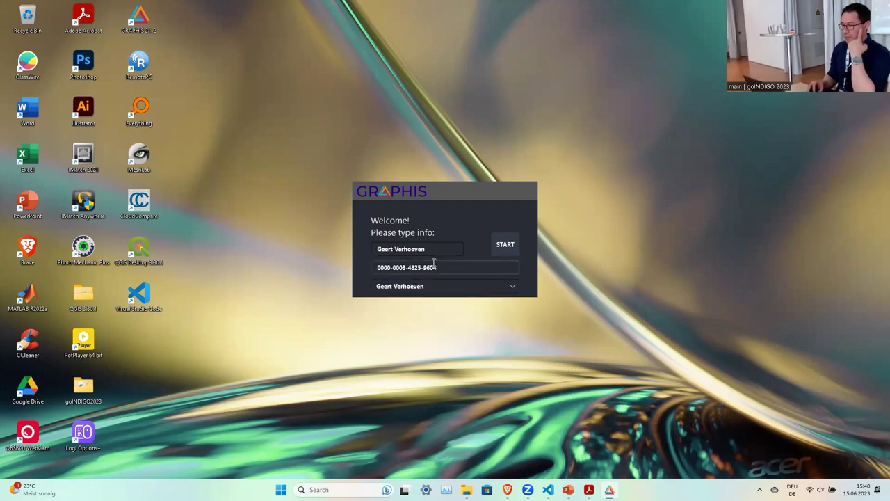
click(510, 244)
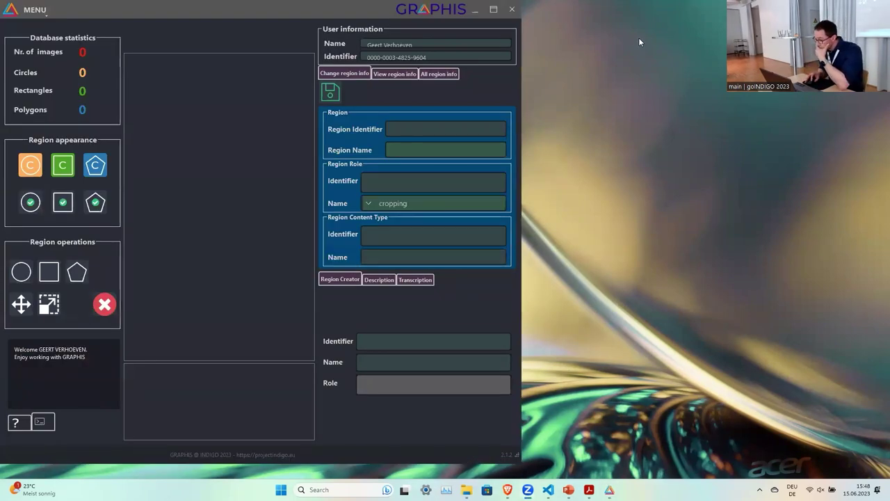
click(494, 9)
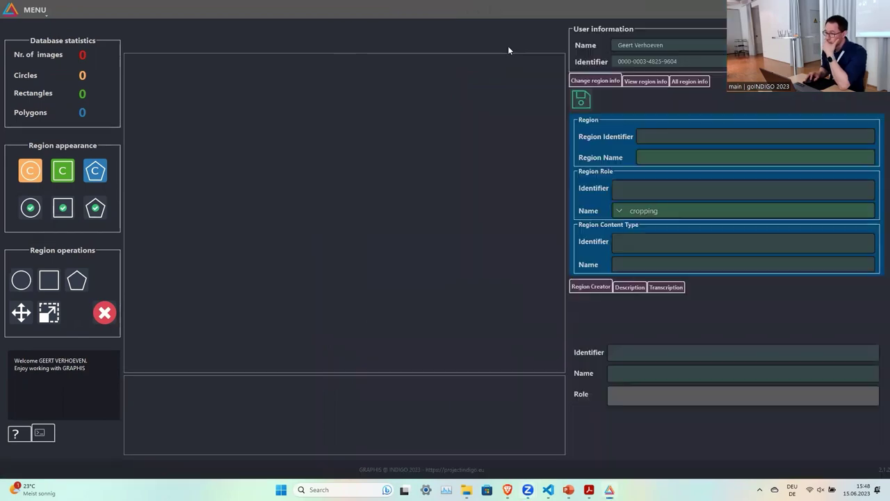
- Create a new SQLite database named DEmogoINDIGO in the Documents folder
click(35, 11)
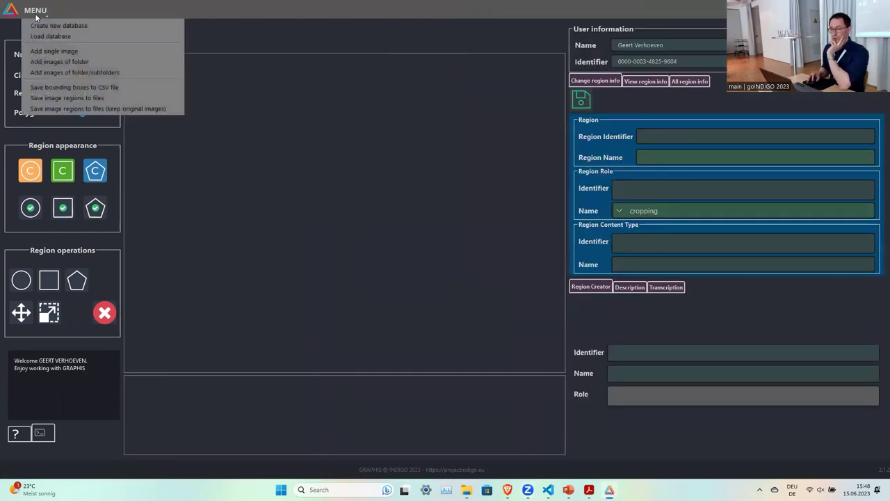
click(41, 26)
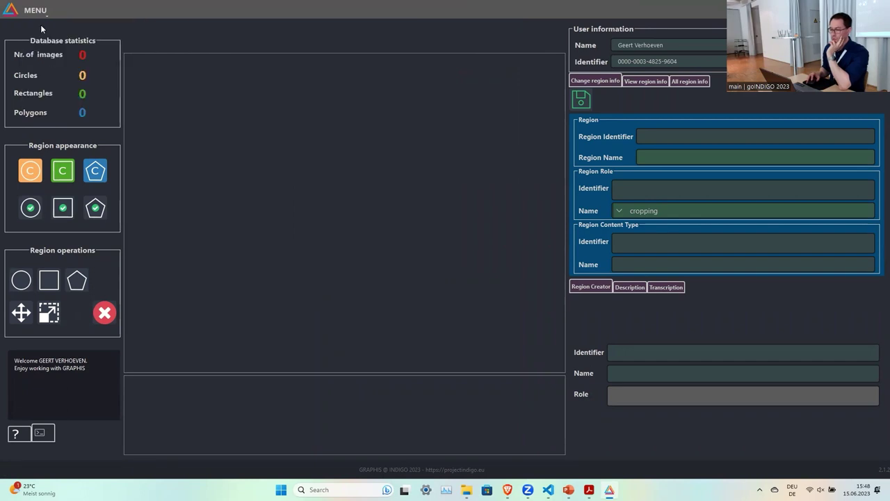
scroll(37, 82, up, 1)
scroll(37, 80, up, 3)
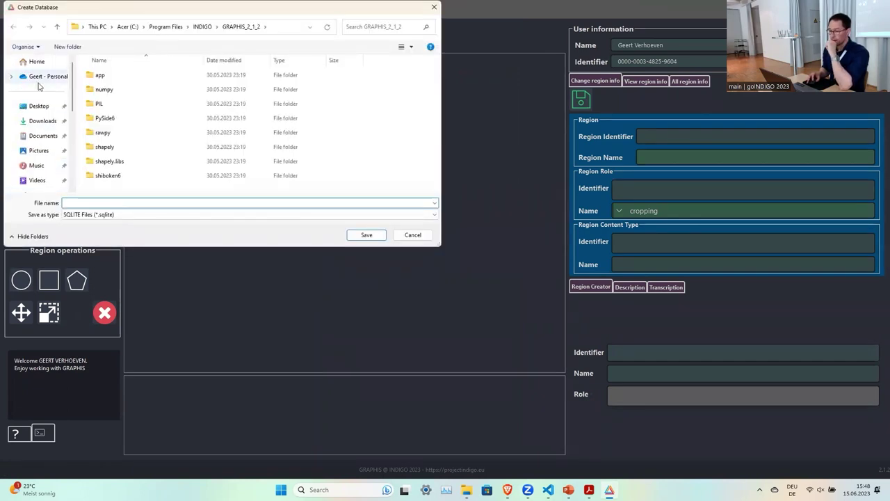
click(40, 136)
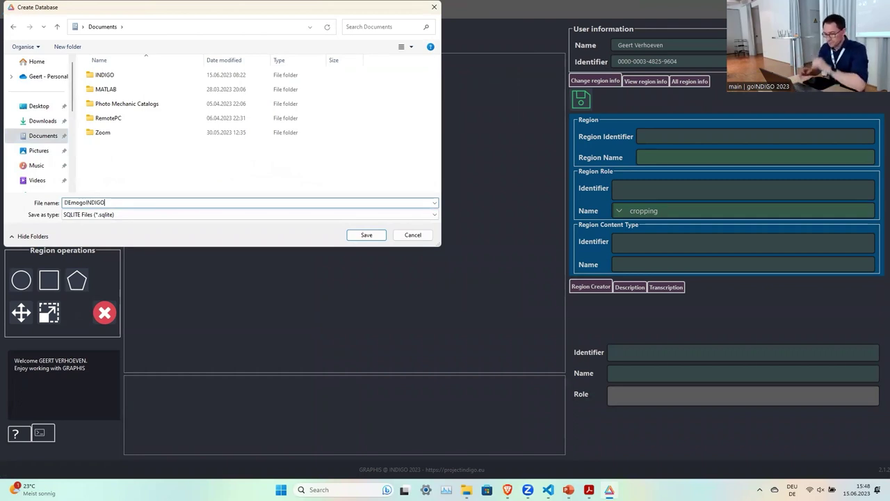
key(Return)
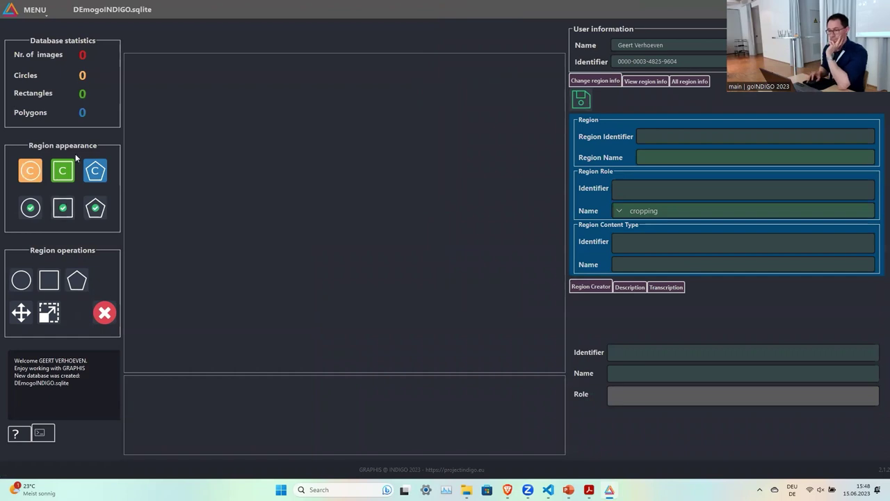
- Import all images of the GRAPHISDemo folder in Pictures, choosing INDIGO_2022-03-13_Z7ii-B_0002.jpg as the reference file
click(35, 11)
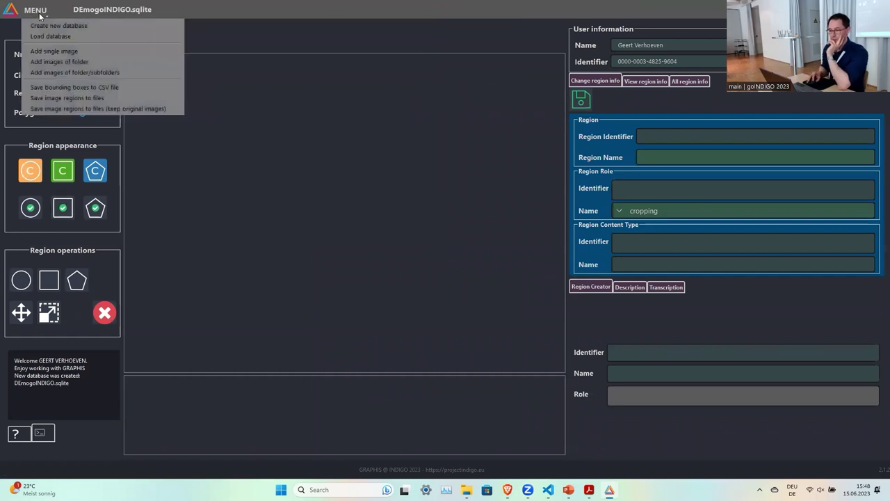
click(60, 64)
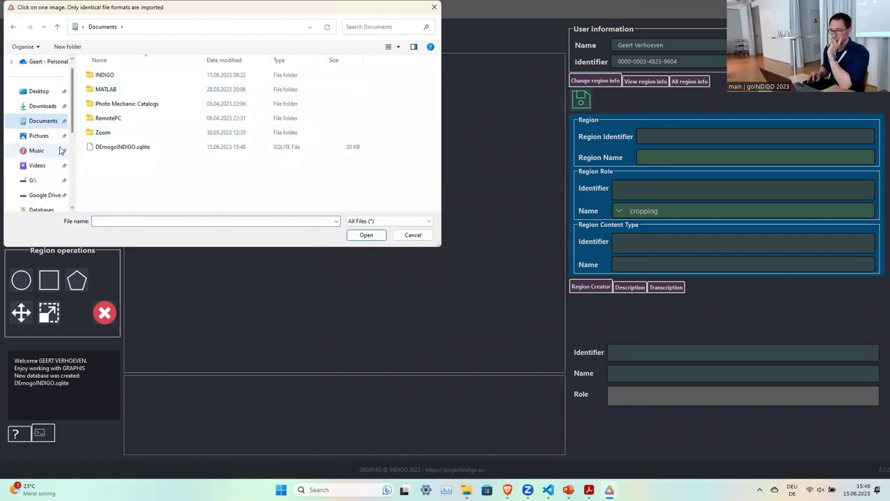
click(38, 135)
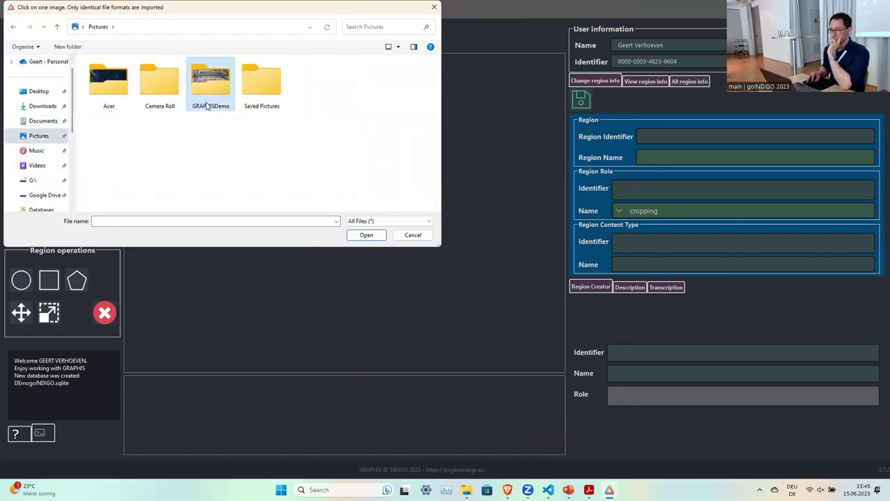
double_click(208, 87)
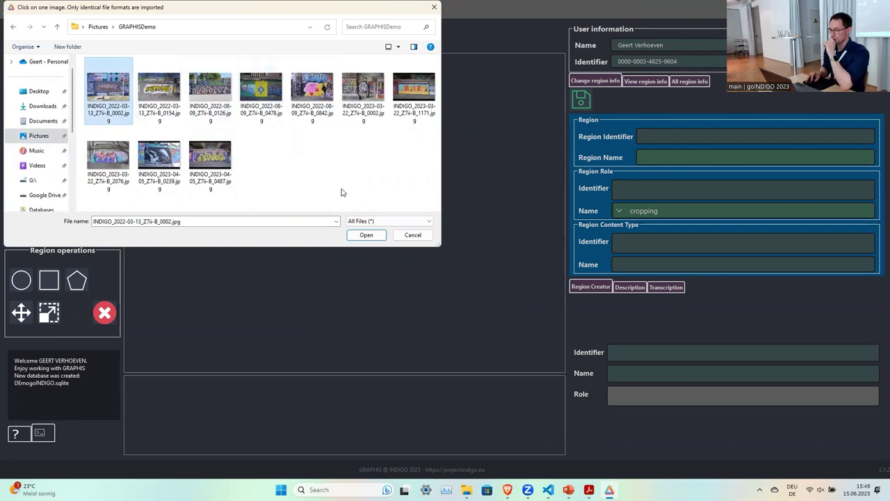
click(366, 234)
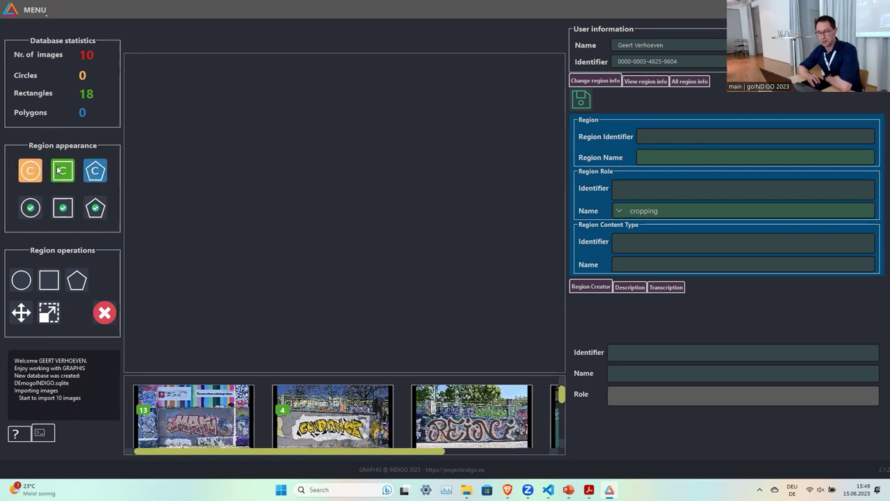
- Open the image INDIGO_2022-03-13_Z7ii-B_0002.jpg and inspect its annotated regions both close up and as a whole
click(91, 170)
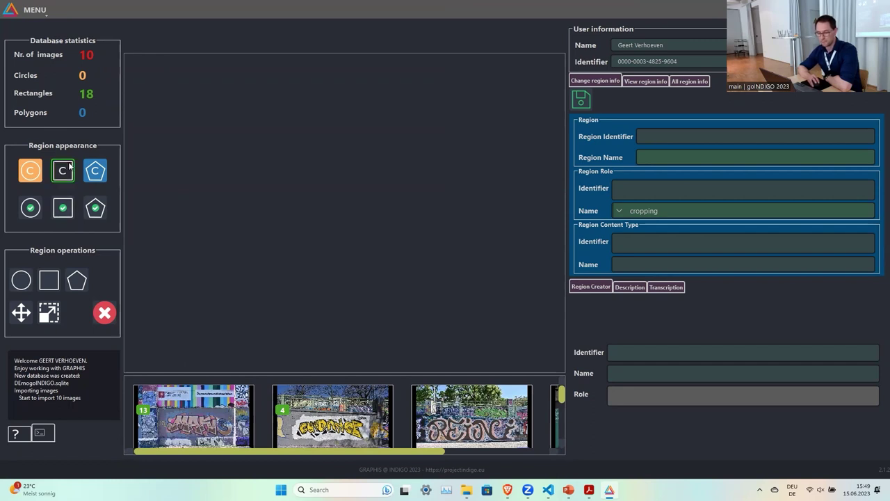
click(201, 419)
scroll(314, 234, up, 2)
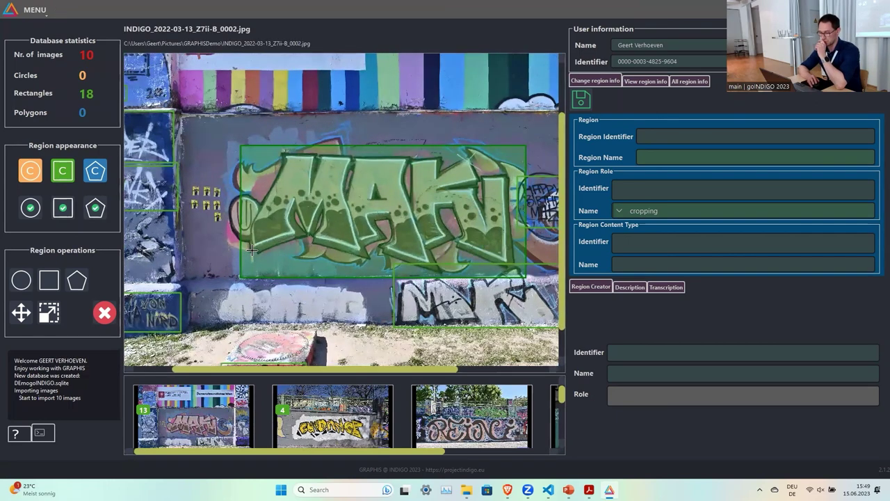
scroll(315, 234, down, 4)
scroll(315, 234, up, 2)
scroll(314, 234, down, 1)
scroll(313, 237, up, 1)
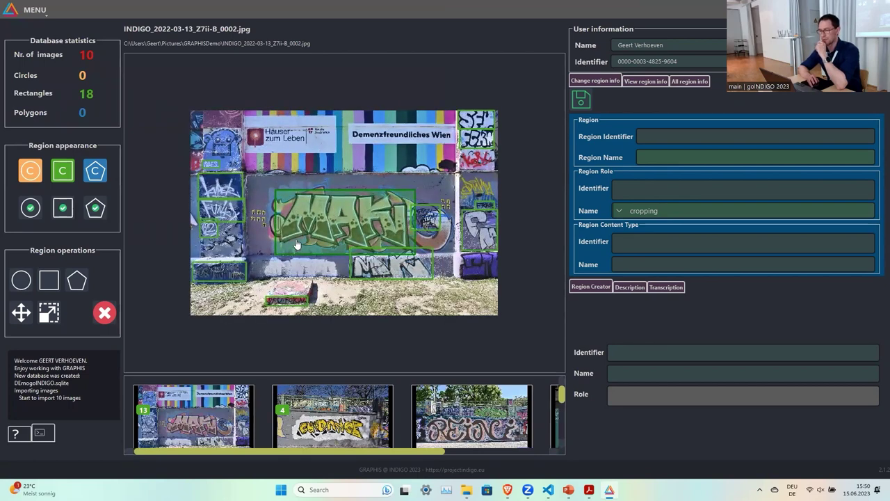
scroll(299, 247, up, 1)
- Set the display colour of rectangular regions to pink, #ff55ff
click(73, 174)
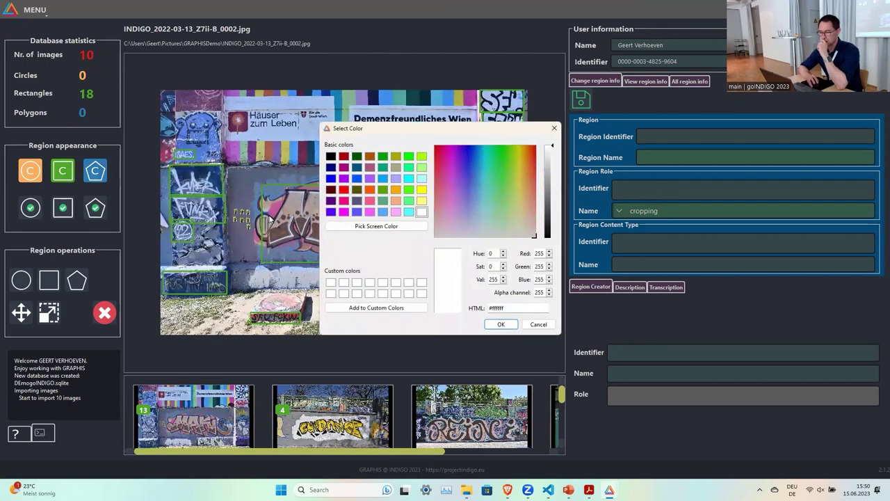
click(369, 211)
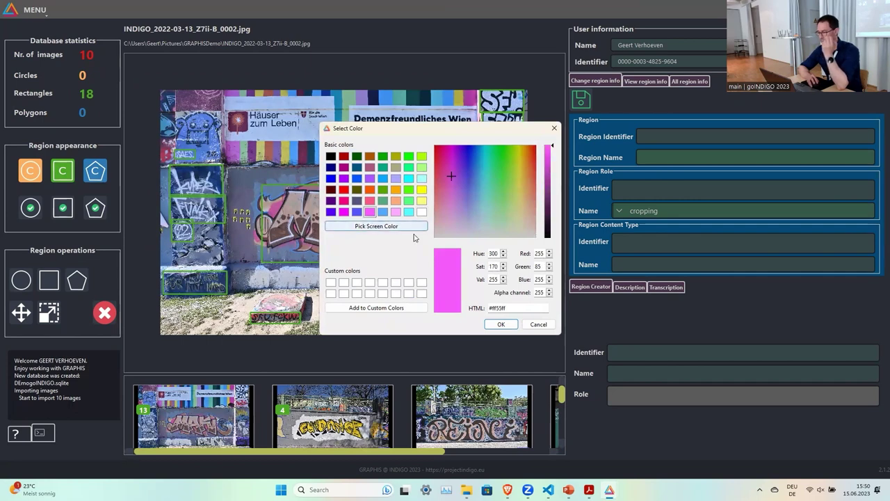
click(500, 322)
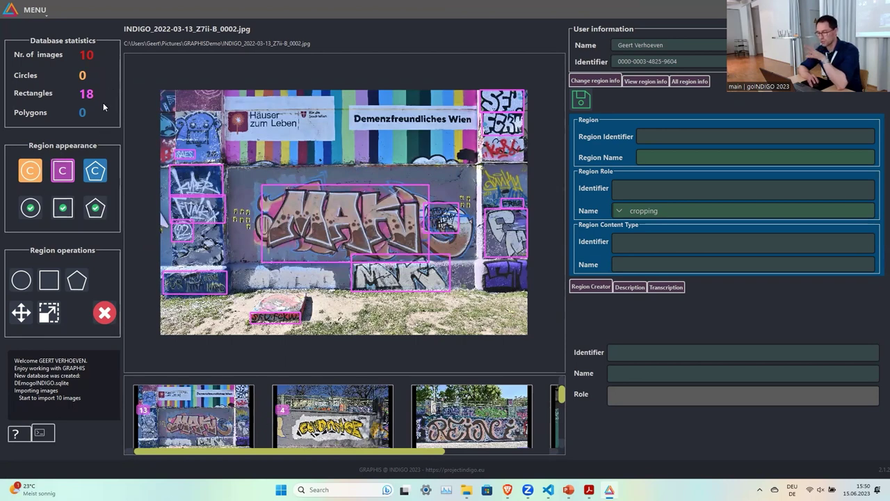
- Select the large central MAKI graffito region and view its creator and transcription details
click(329, 229)
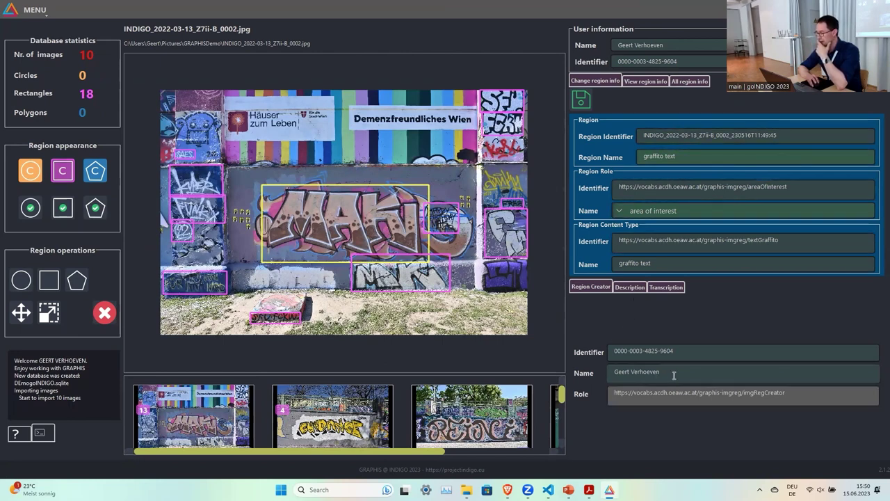
click(659, 288)
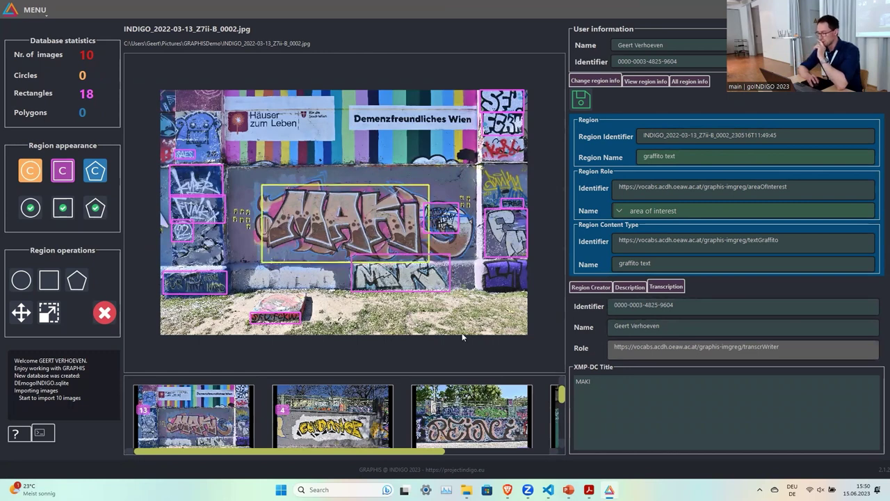
- Open the image INDIGO_2023-03-22_Z7ii-B_2076.jpg and examine the description and transcription of its graffito region
scroll(448, 400, down, 3)
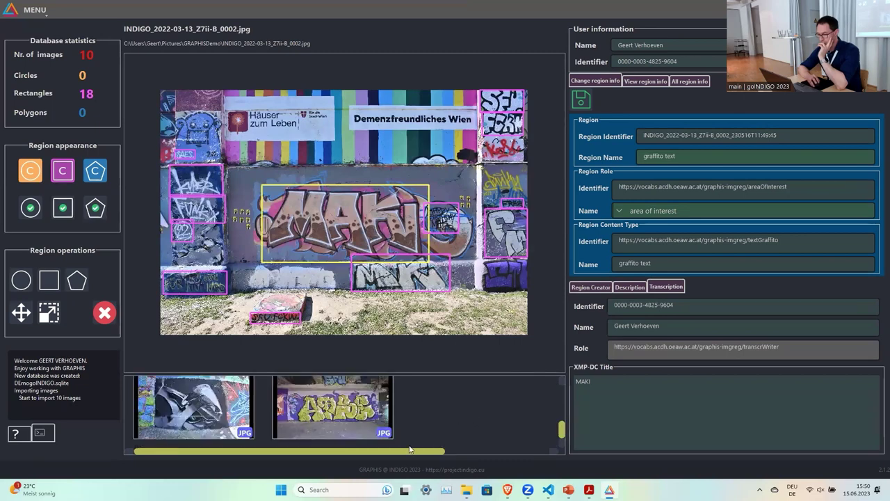
scroll(455, 418, right, 5)
click(493, 417)
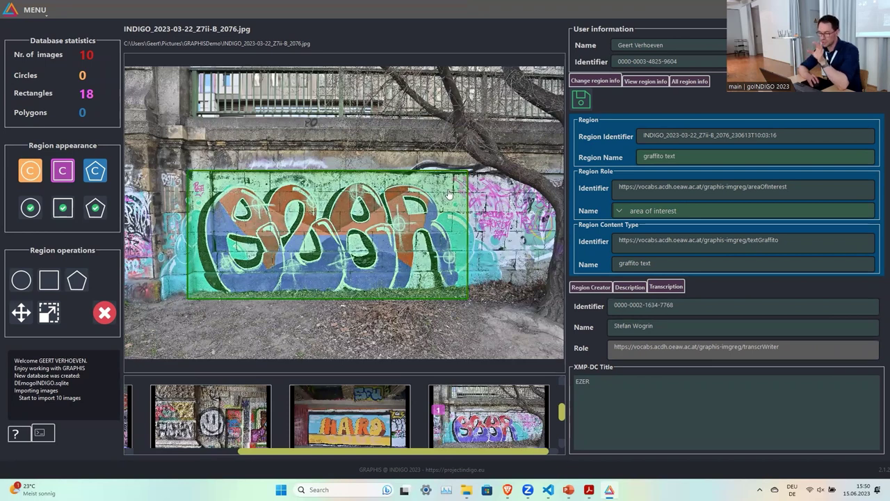
click(629, 288)
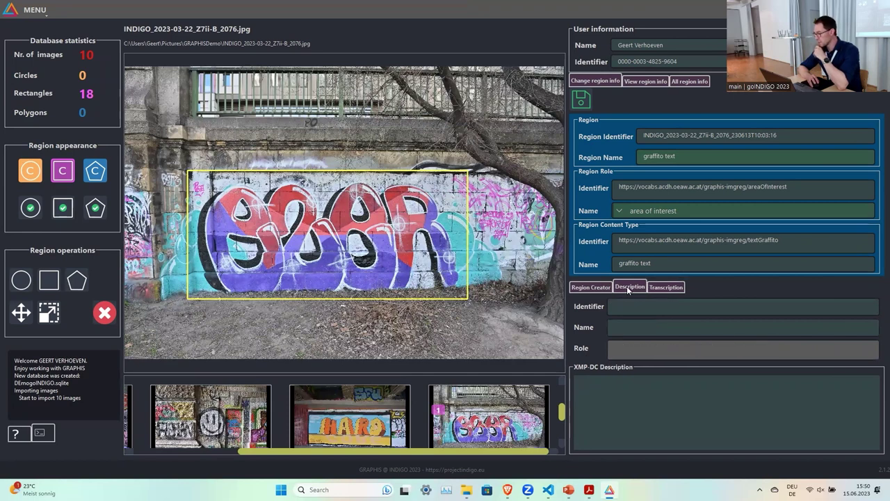
click(660, 290)
click(633, 288)
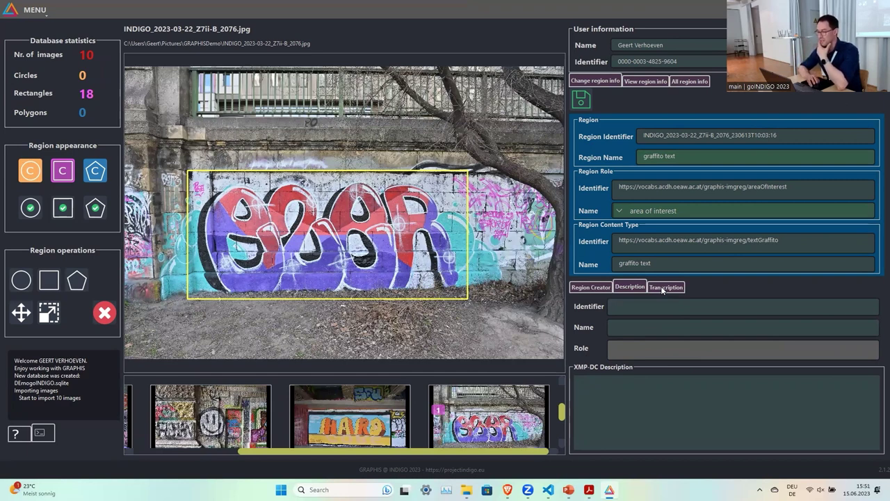
click(663, 289)
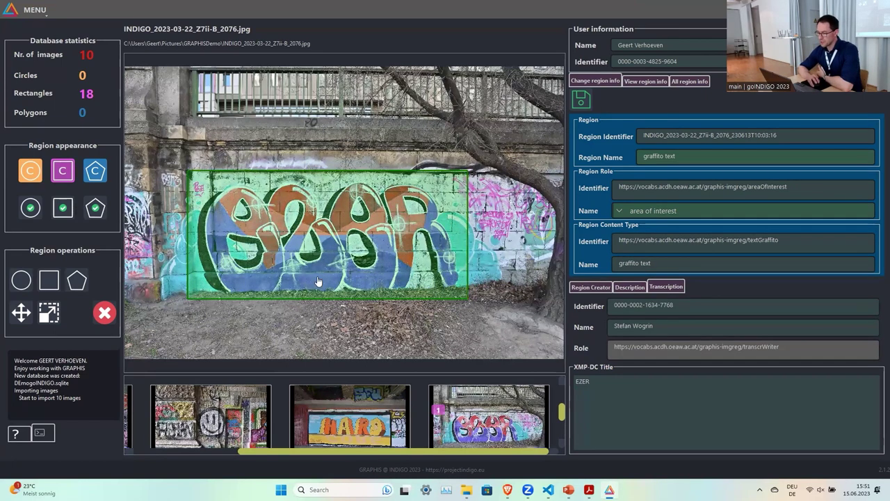
- Reopen INDIGO_2022-03-13_Z7ii-B_0002.jpg and view the MAKI region's metadata tree with all entries expanded
scroll(317, 396, down, 3)
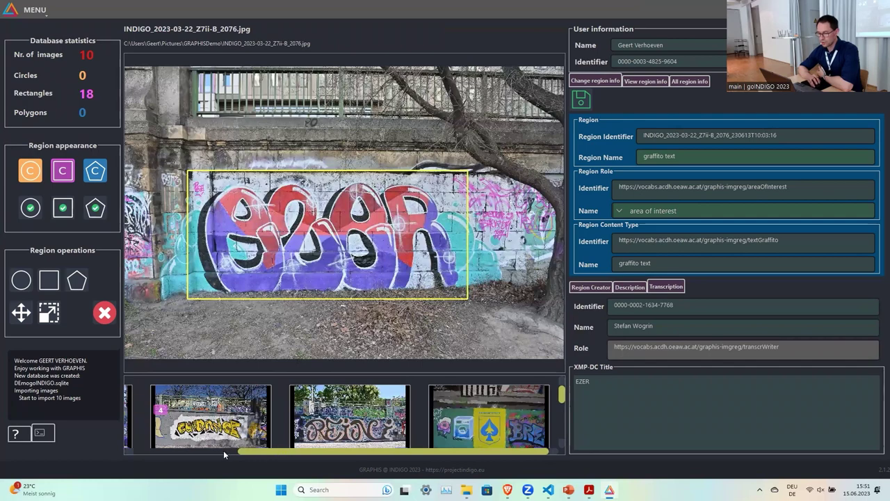
scroll(224, 455, up, 2)
click(225, 422)
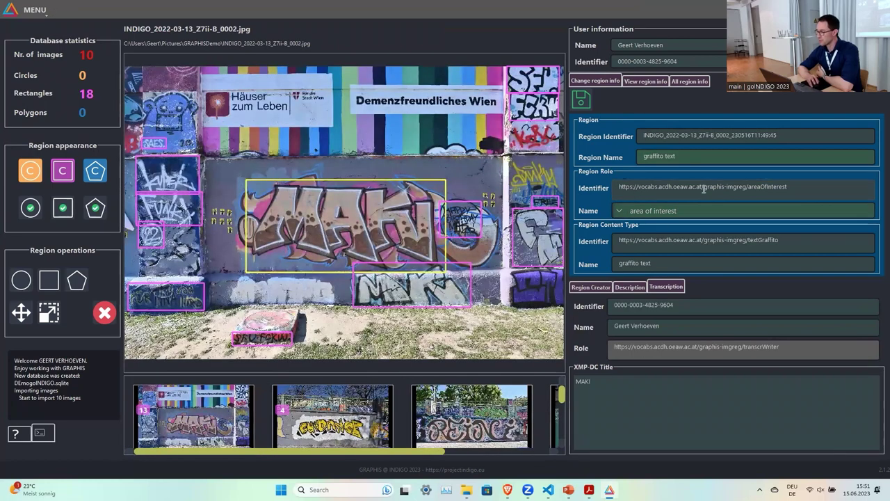
click(646, 81)
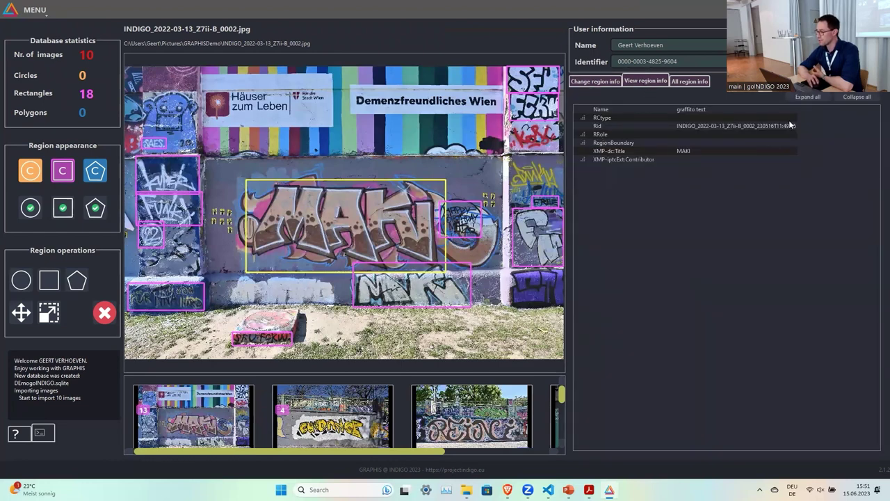
click(808, 97)
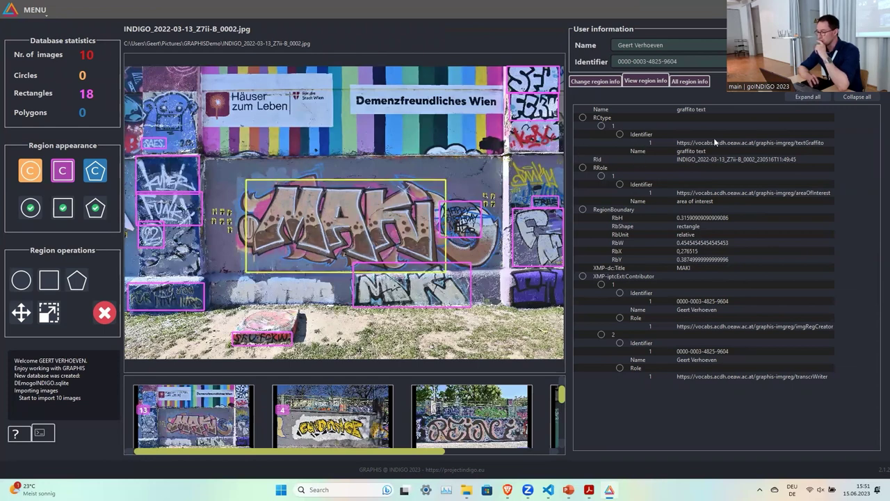
- Review the fully expanded metadata of all regions in the image, and return to the editable region information
click(693, 86)
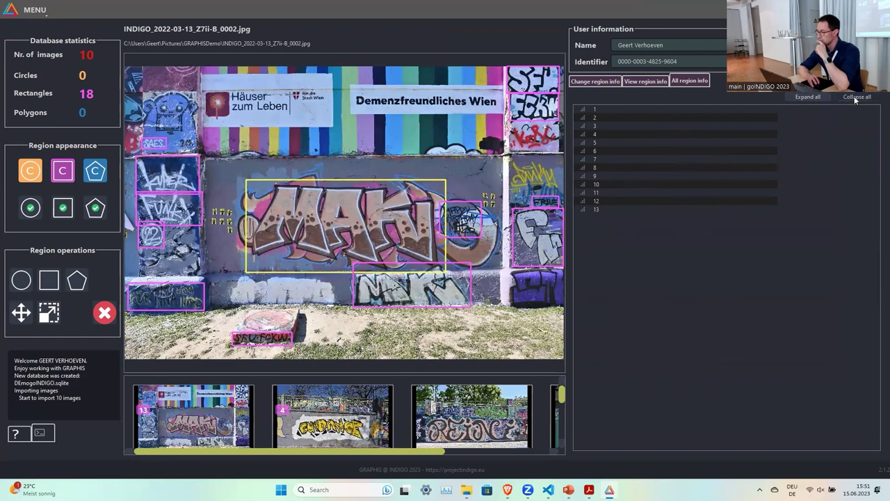
click(807, 97)
scroll(722, 197, down, 10)
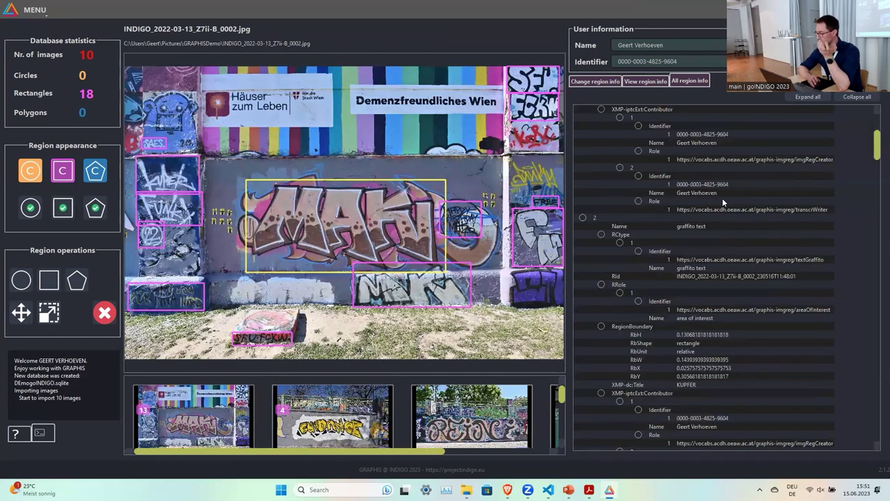
scroll(722, 201, up, 10)
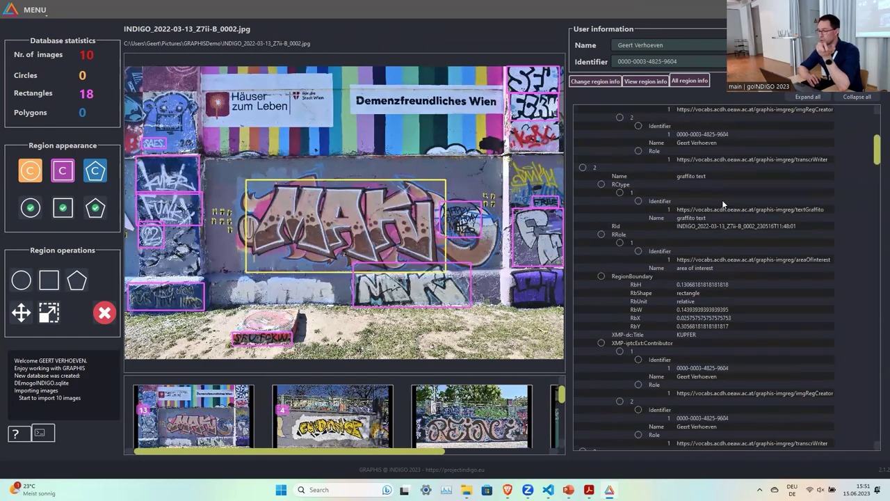
click(595, 81)
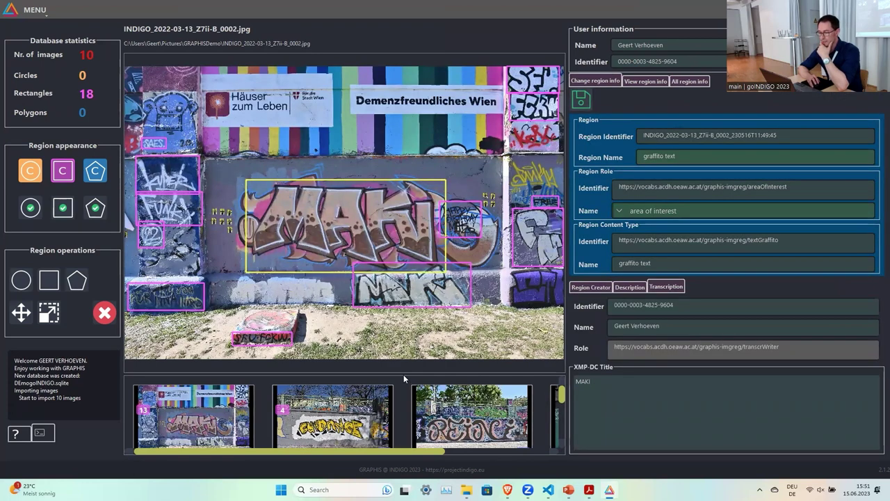
- View the smiley photo INDIGO_2023-03-22_Z7ii-B_0002.jpg, and return to the annotated image INDIGO_2022-03-13_Z7ii-B_0002.jpg
scroll(404, 374, down, 2)
scroll(407, 377, down, 1)
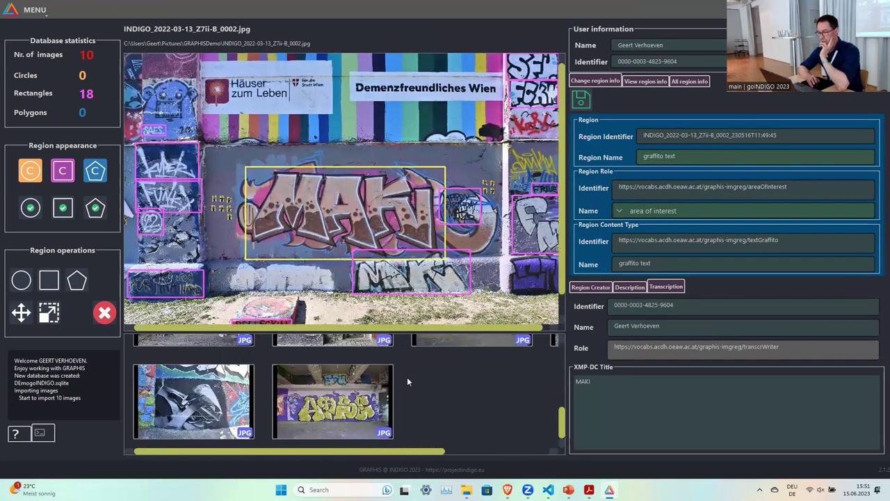
scroll(406, 378, down, 1)
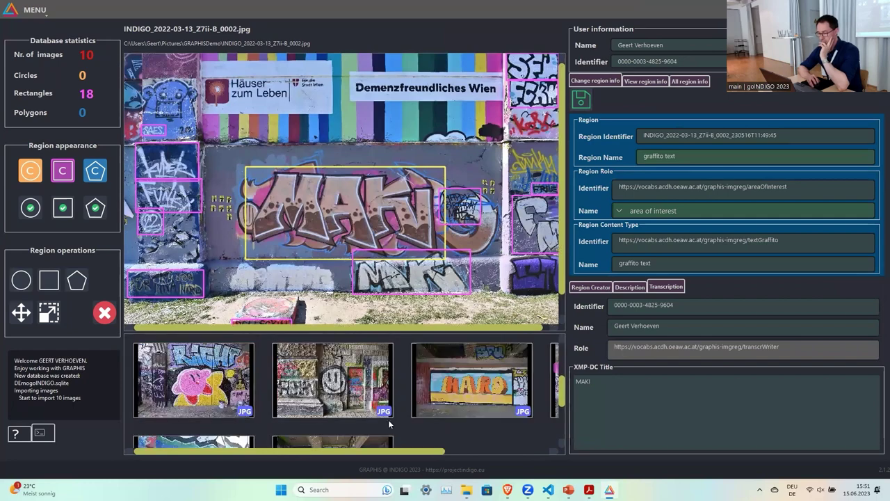
click(322, 371)
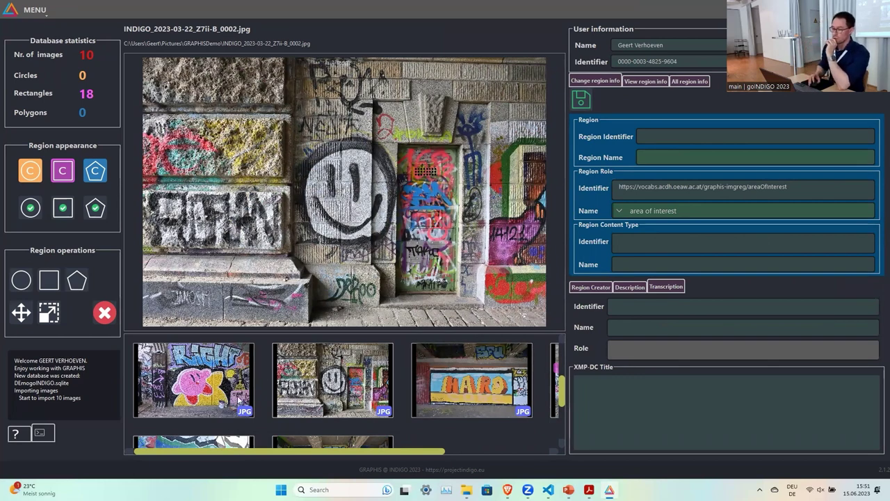
scroll(240, 395, up, 2)
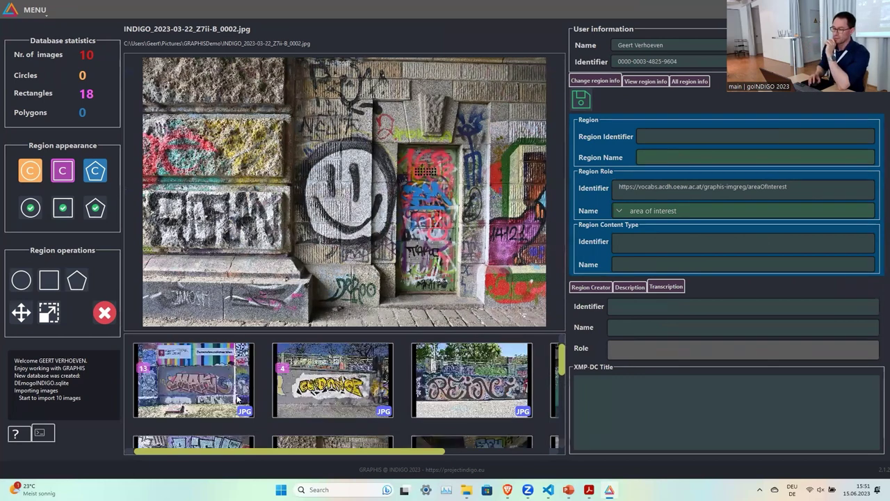
click(205, 375)
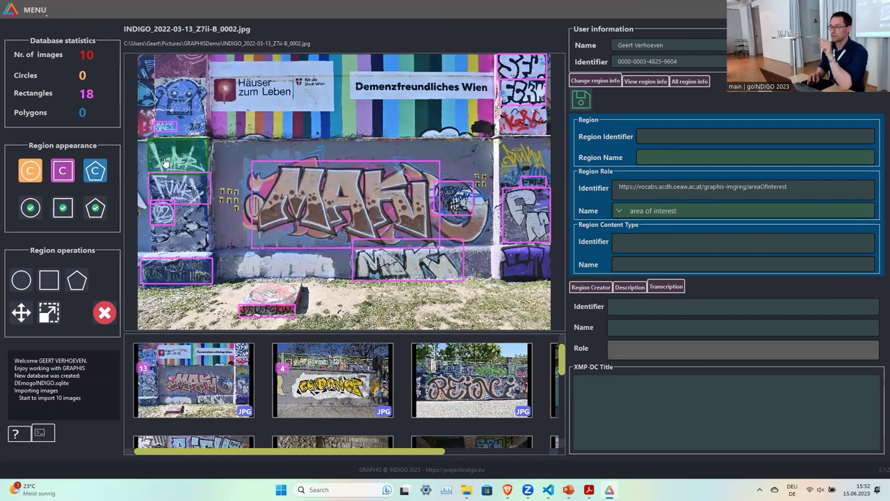
- Find the smiley photo among the imported images and open INDIGO_2023-03-22_Z7ii-B_0002.jpg for annotation
scroll(281, 401, down, 1)
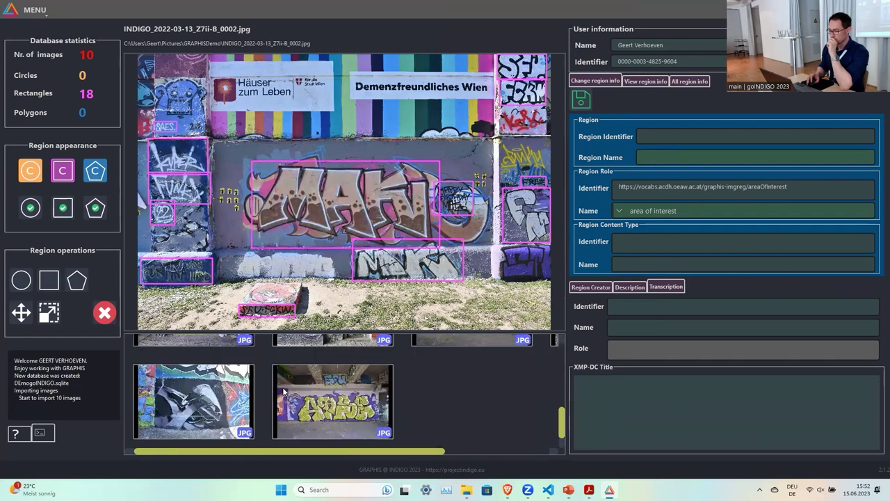
scroll(283, 393, up, 1)
click(331, 382)
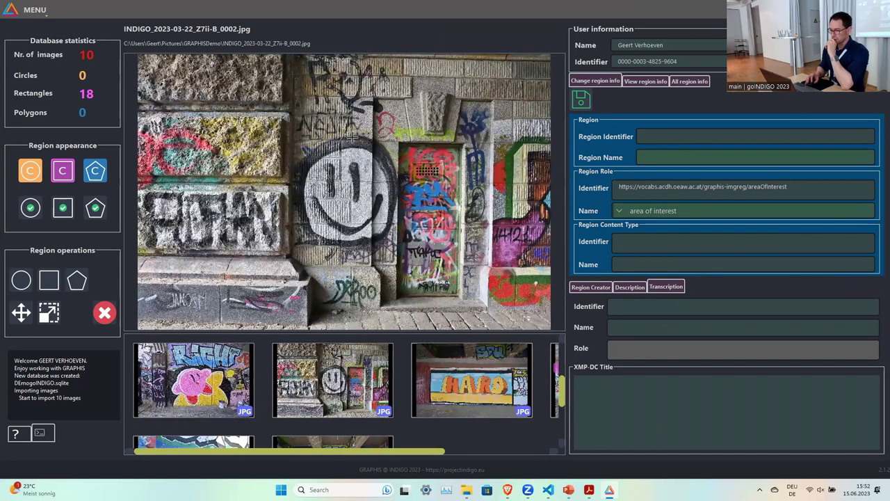
- Outline the large smiley with a polygon region, using the role main subject area and the content type graffito
click(96, 170)
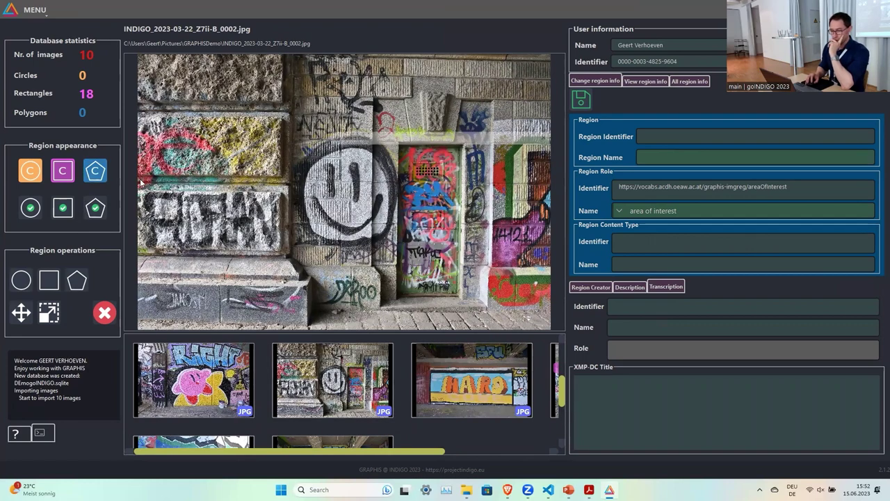
click(507, 323)
click(78, 280)
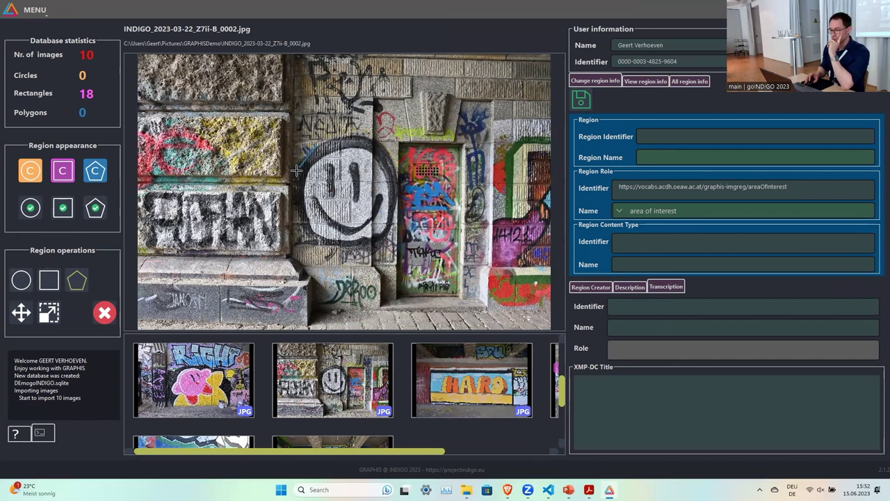
click(295, 203)
click(302, 235)
click(399, 207)
click(392, 175)
click(382, 147)
click(347, 141)
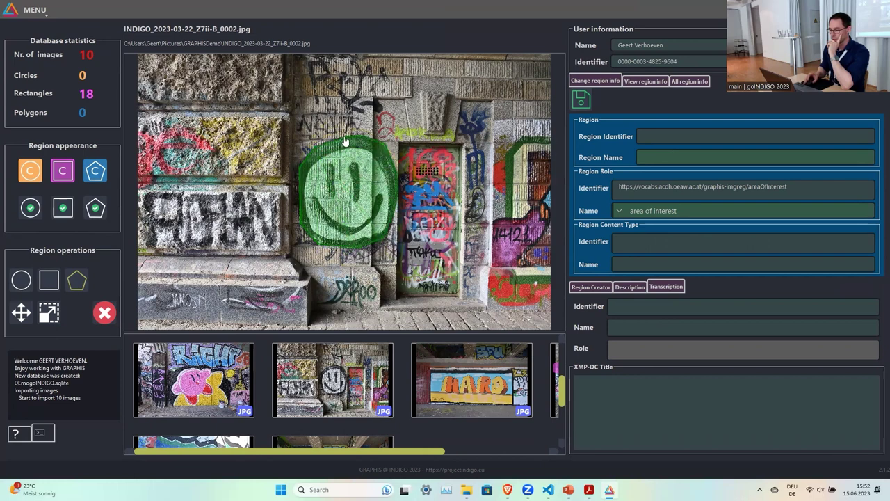
double_click(339, 142)
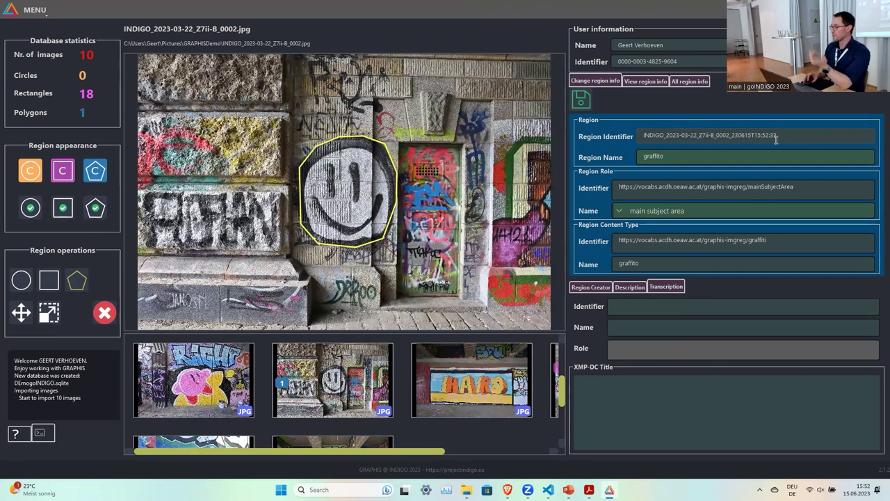
- Rename the smiley region as GID25
click(679, 156)
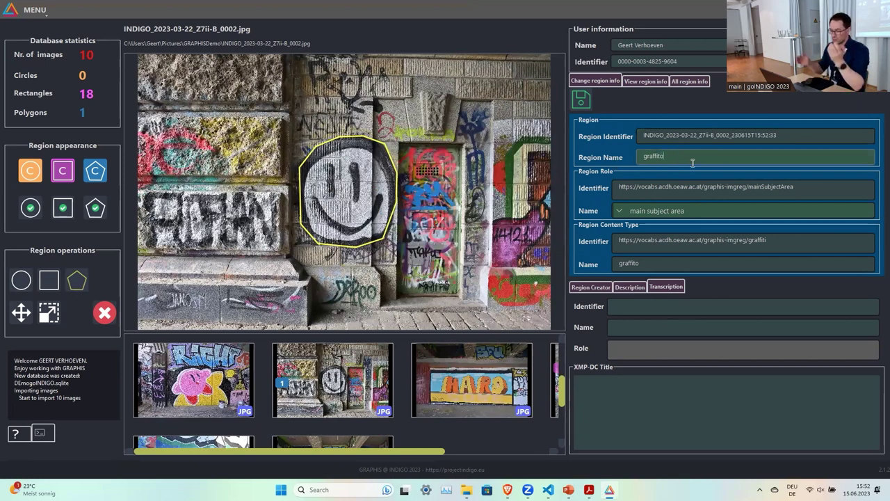
key(BackSpace)
key(BackSpace)
key(BackSpace)
key(BackSpace)
key(BackSpace)
key(BackSpace)
key(BackSpace)
key(BackSpace)
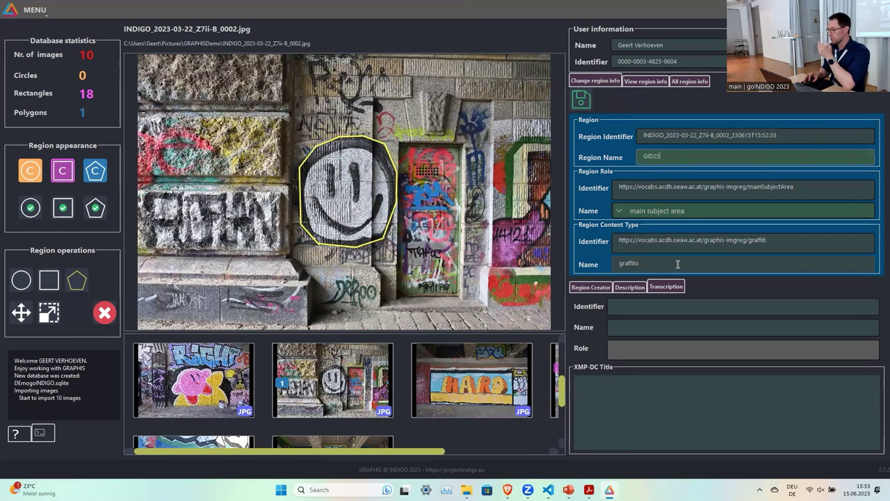
- View the smiley region's creator details and check its description and transcription fields
click(592, 288)
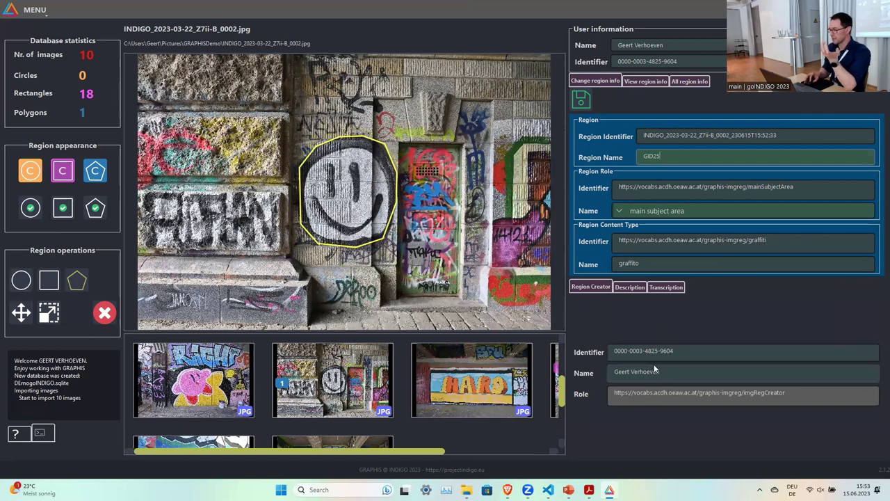
click(633, 288)
click(654, 289)
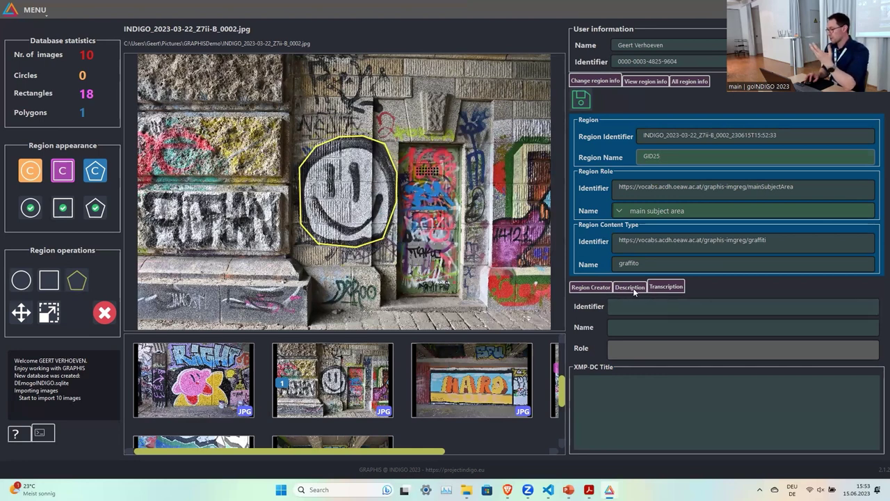
- Enter "Nicde smiley" as the smiley region's XMP-DC description and save the region information
click(635, 291)
click(656, 388)
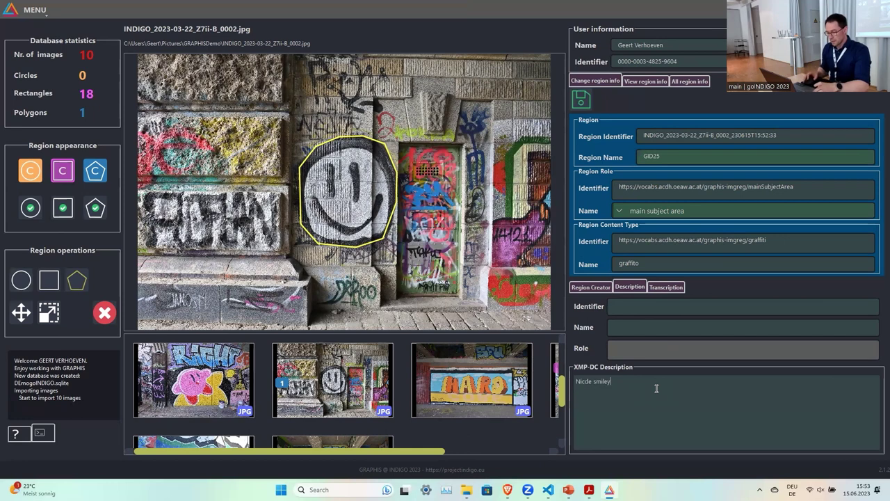
key(ctrl+s)
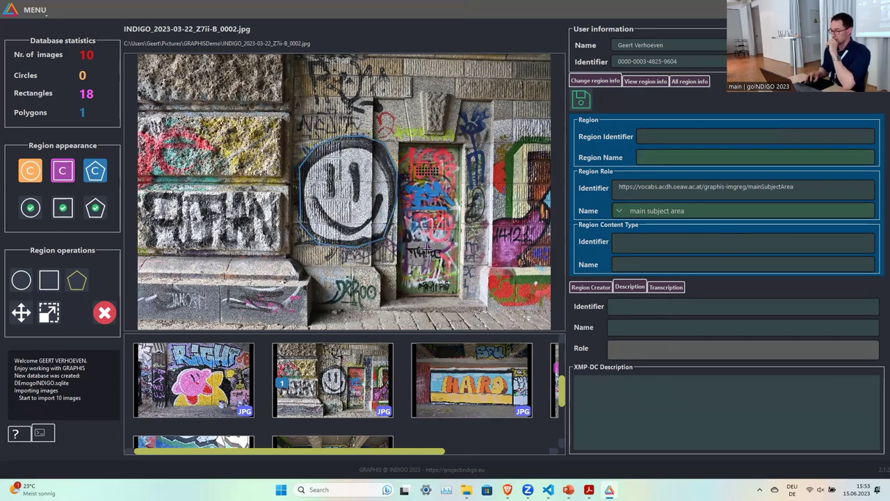
- Select the saved smiley region to view its stored metadata, and display the available database, import and export commands
click(367, 210)
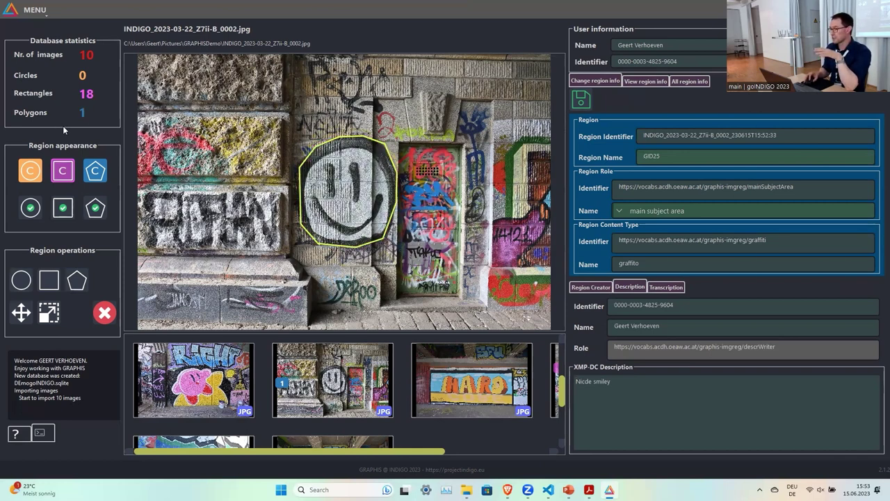
click(37, 12)
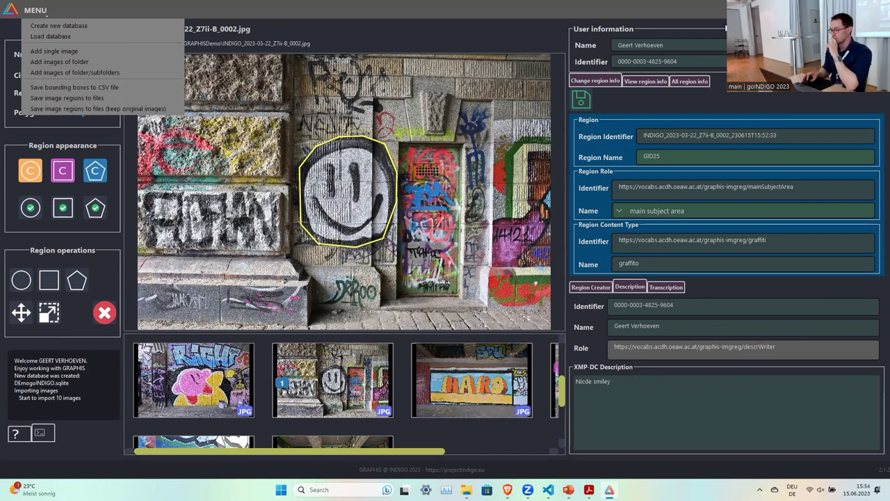
- Switch to the goINDIGO2023 GRAPHIS presentation in PowerPoint and start its slide show from the first slide
key(super+d)
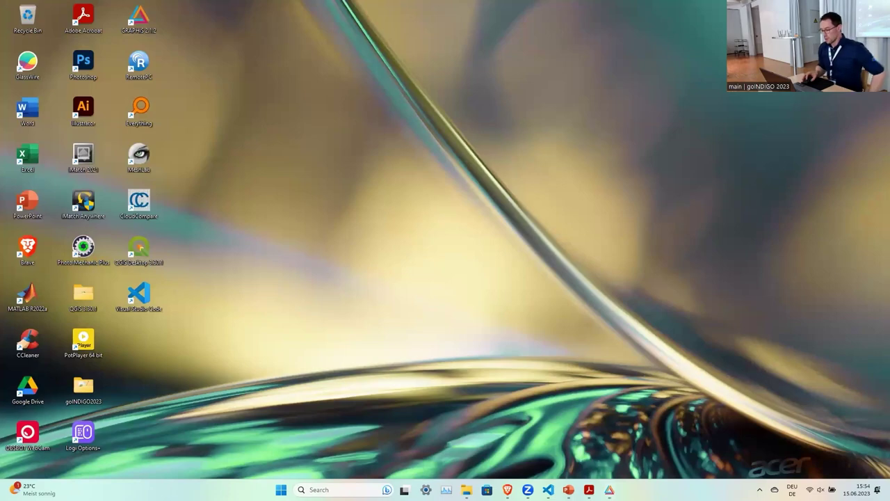
click(568, 489)
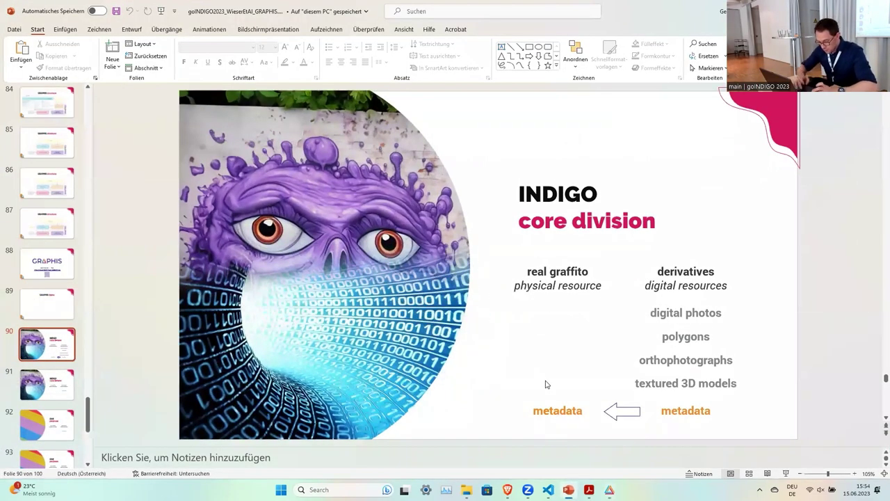
key(F5)
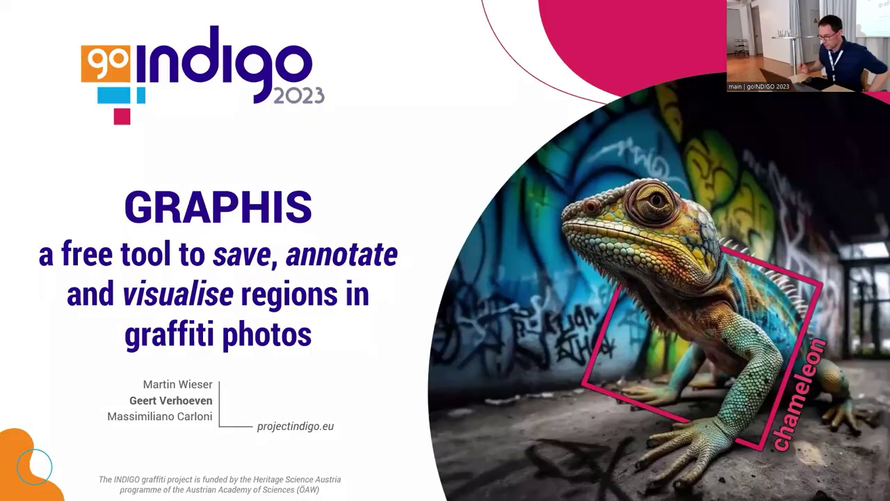